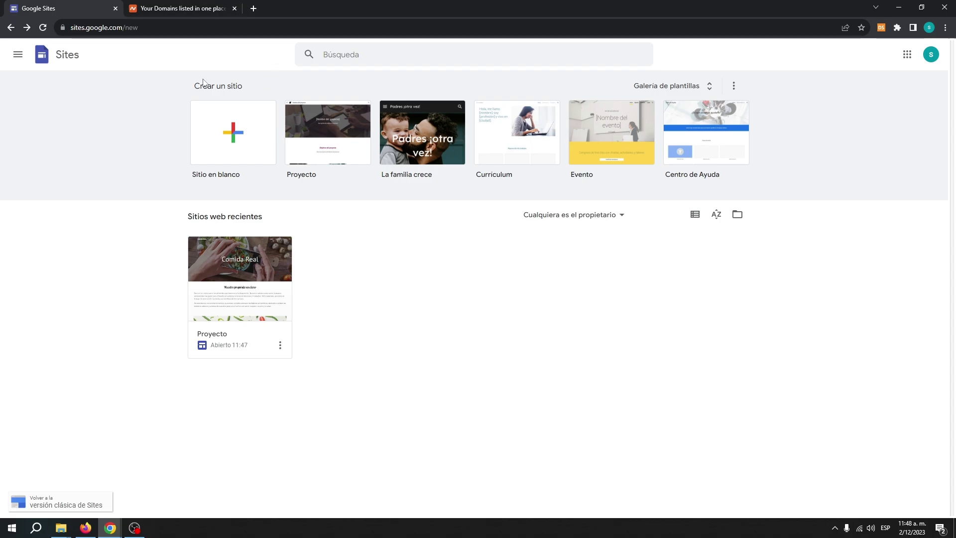
Check the domain in the Namecheap list, then open the Proyecto site in Google Sites and start its custom domain setup
{"action": "left_click", "coordinate": [207, 5]}
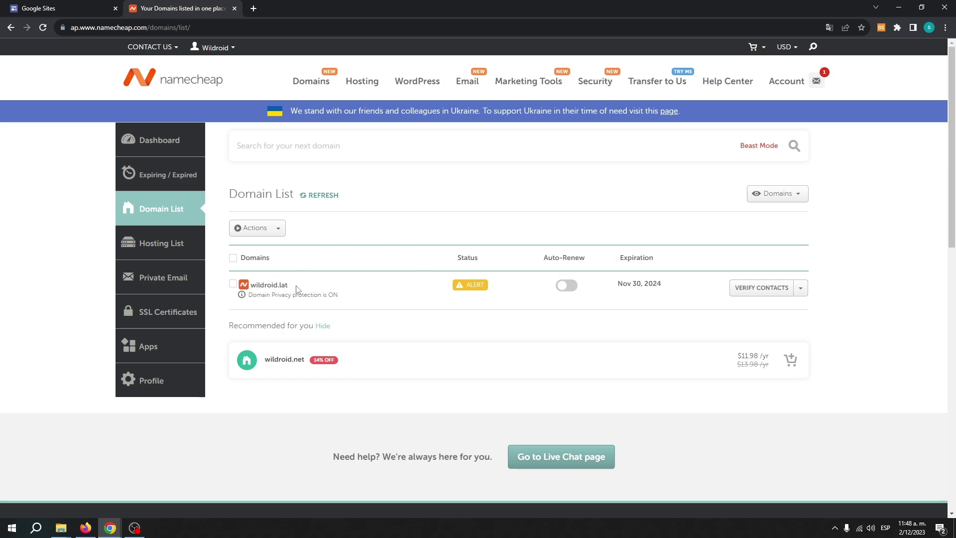
{"action": "left_click_drag", "start_coordinate": [296, 289], "coordinate": [251, 294]}
{"action": "left_click", "coordinate": [50, 8]}
{"action": "left_click", "coordinate": [268, 269]}
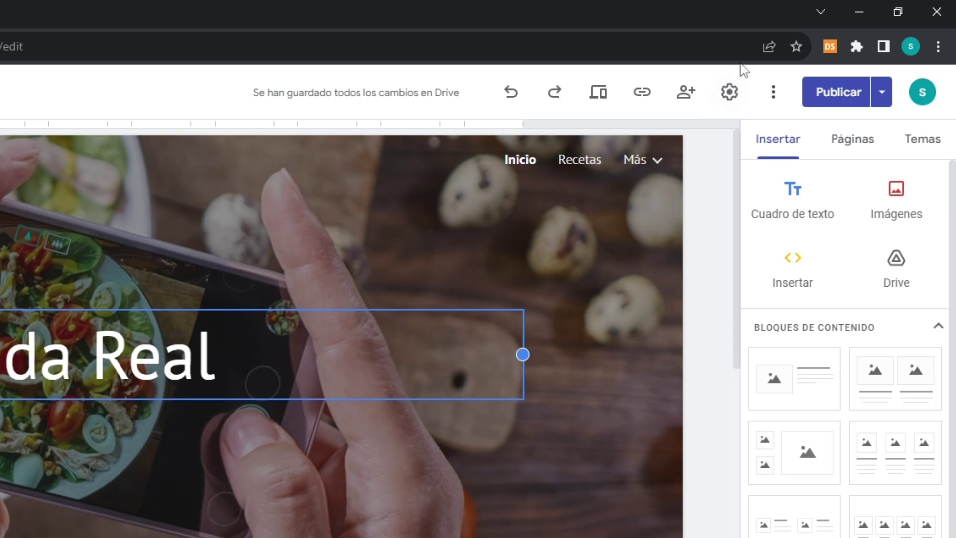
{"action": "left_click", "coordinate": [731, 95]}
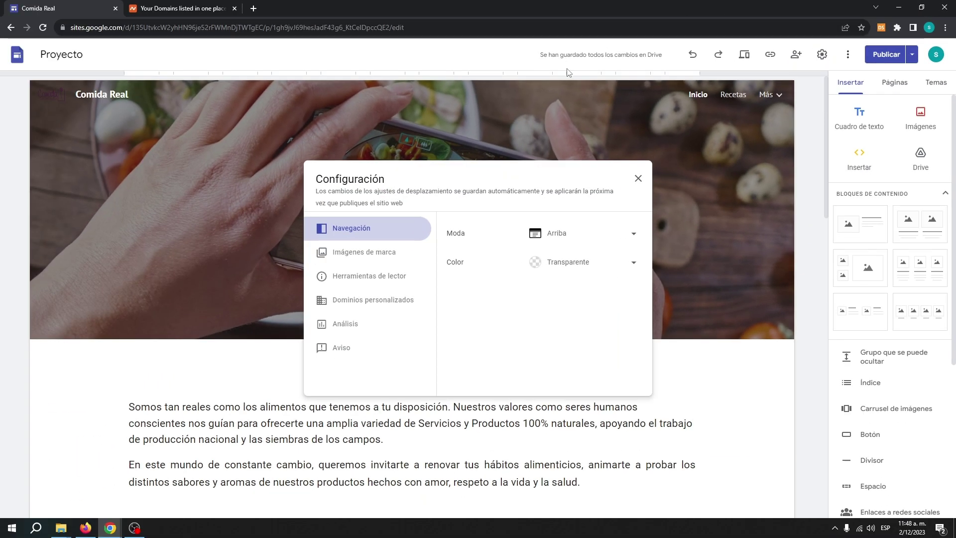
{"action": "left_click", "coordinate": [377, 300]}
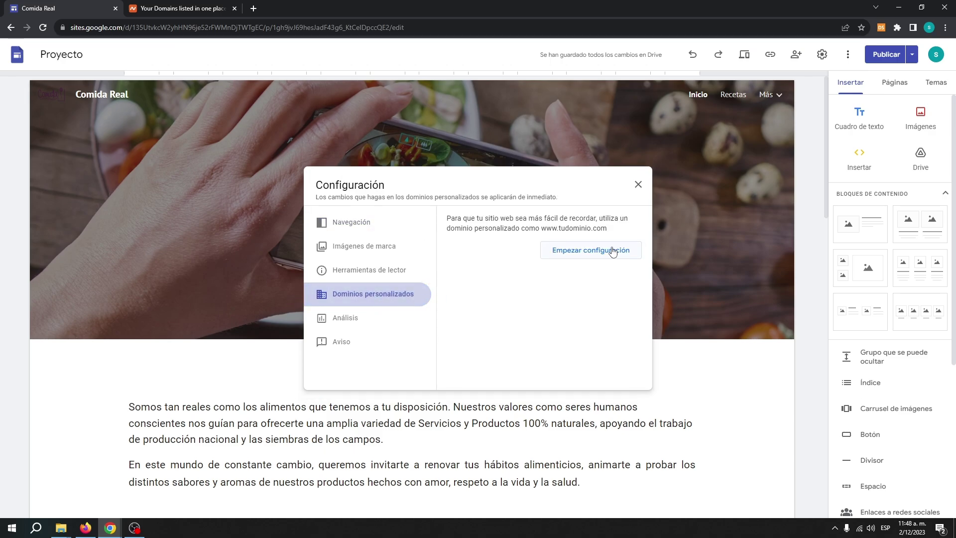
{"action": "left_click", "coordinate": [604, 253]}
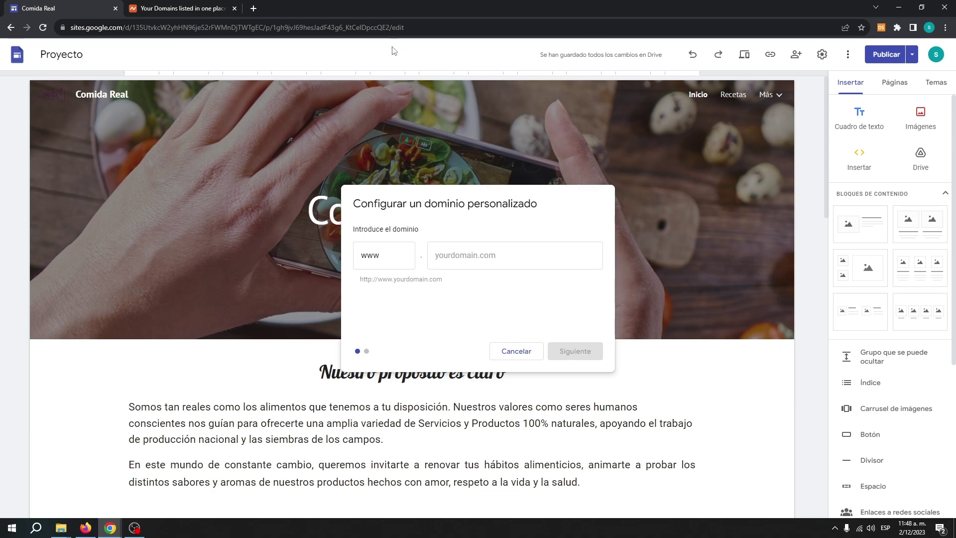
Copy wildroid.lat from the Namecheap domain list and enter it as the custom domain in Google Sites, keeping the www prefix
{"action": "left_click", "coordinate": [207, 7]}
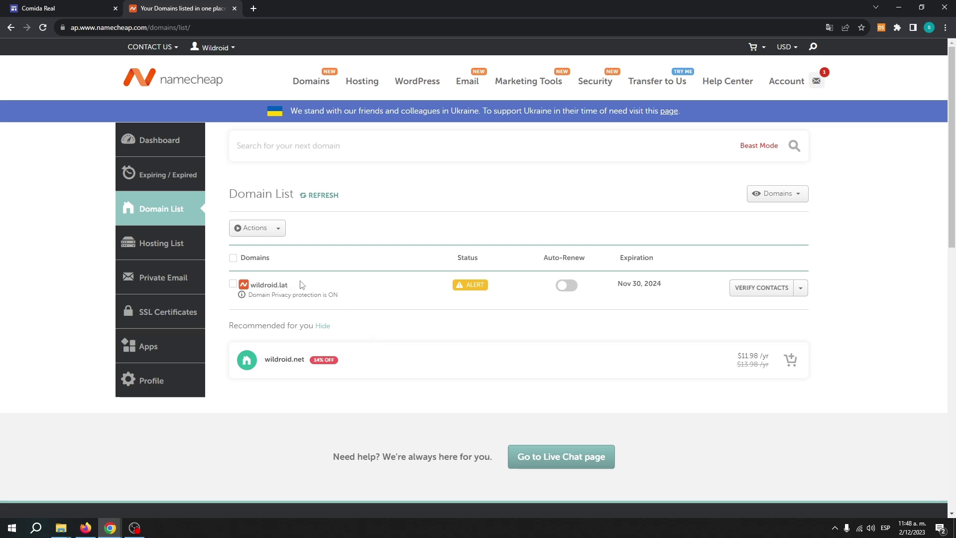
{"action": "left_click_drag", "start_coordinate": [293, 287], "coordinate": [254, 290]}
{"action": "right_click", "coordinate": [280, 284]}
{"action": "left_click", "coordinate": [294, 291]}
{"action": "left_click", "coordinate": [64, 8]}
{"action": "right_click", "coordinate": [469, 253]}
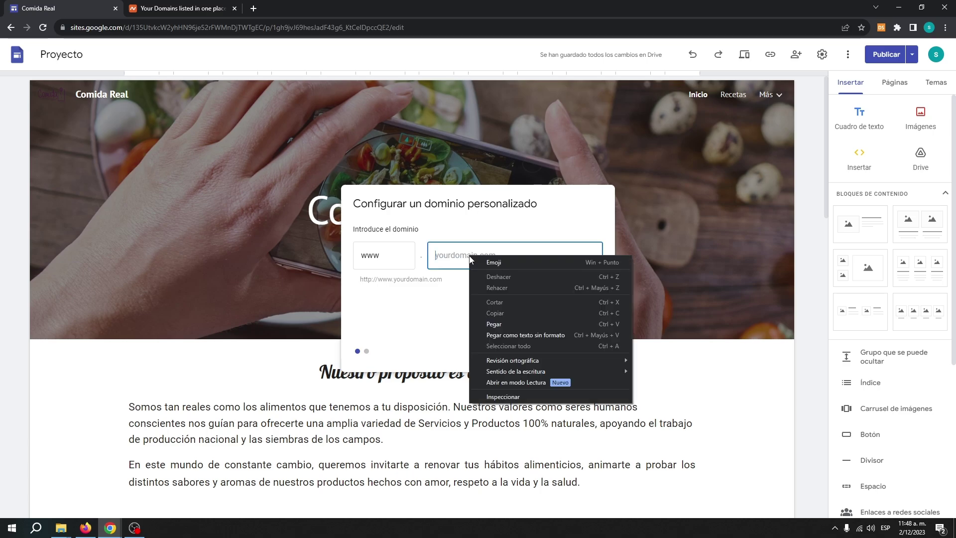
{"action": "left_click", "coordinate": [509, 327]}
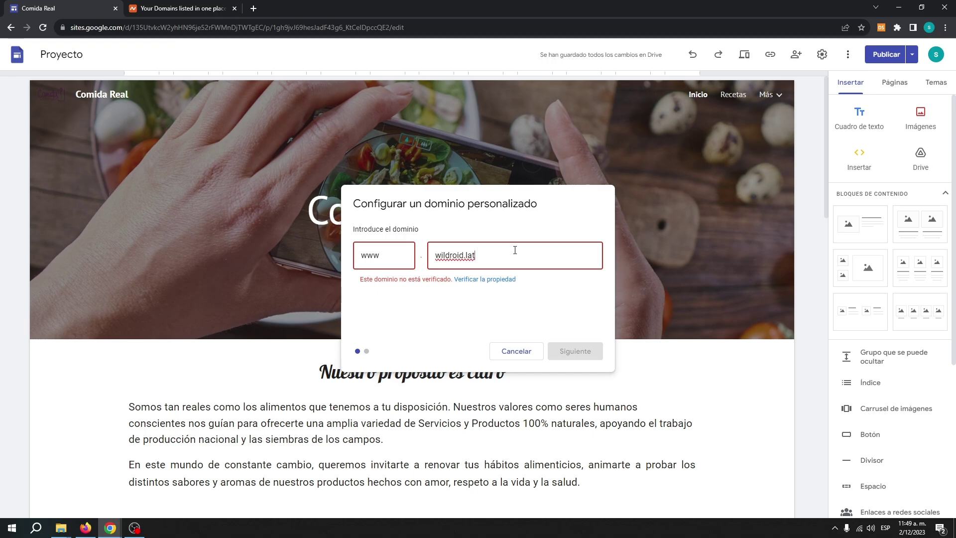
{"action": "left_click", "coordinate": [495, 279]}
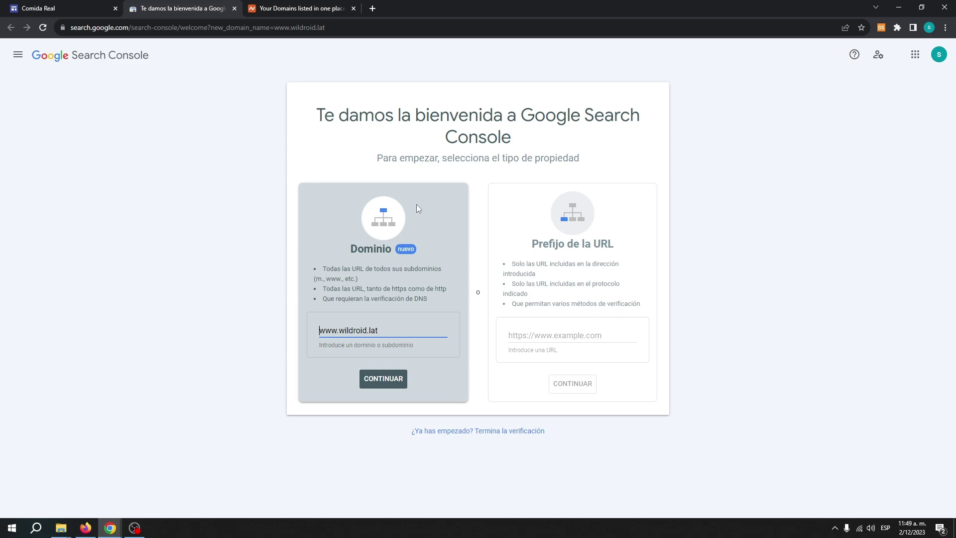
{"action": "left_click", "coordinate": [384, 380]}
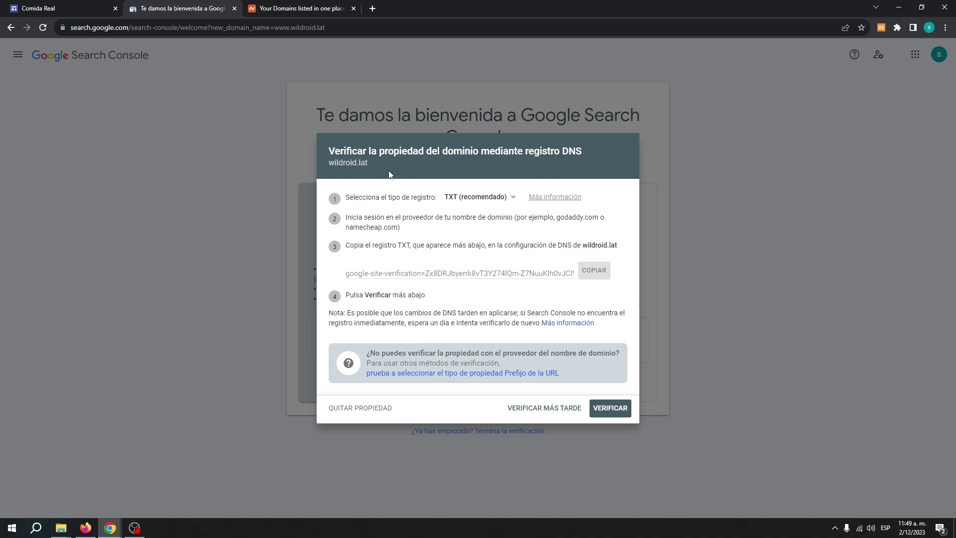
Switch to Namecheap and open the host records in the Advanced DNS settings of wildroid.lat
{"action": "left_click", "coordinate": [288, 5]}
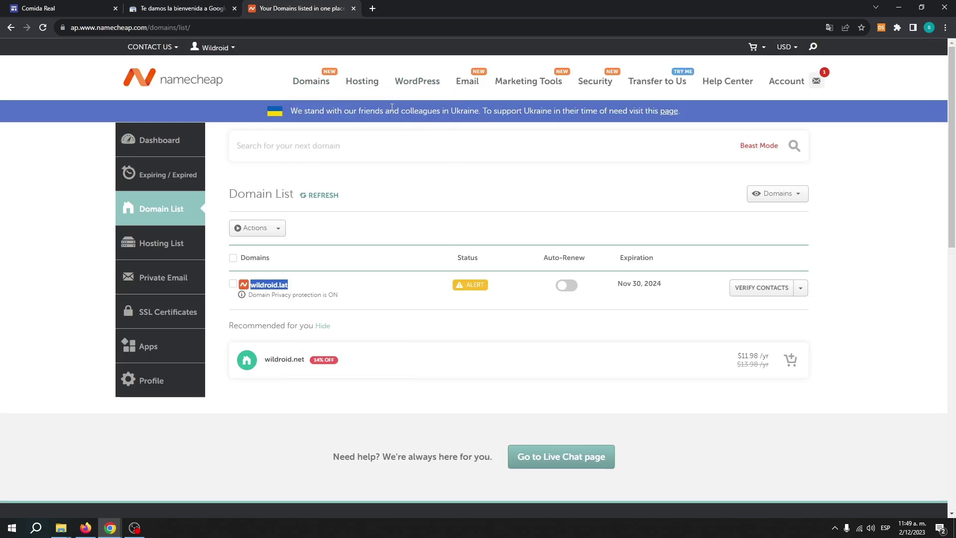
{"action": "left_click", "coordinate": [801, 288]}
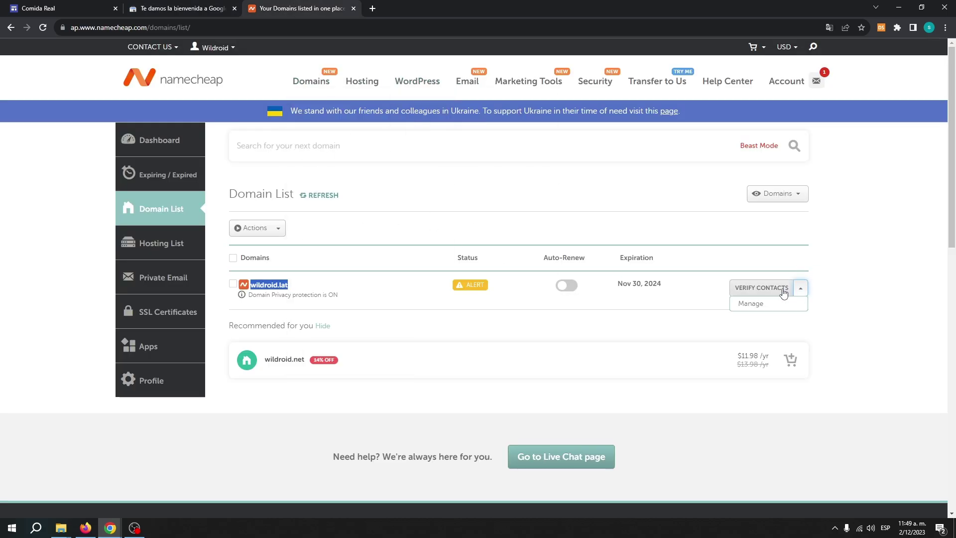
{"action": "left_click", "coordinate": [754, 306]}
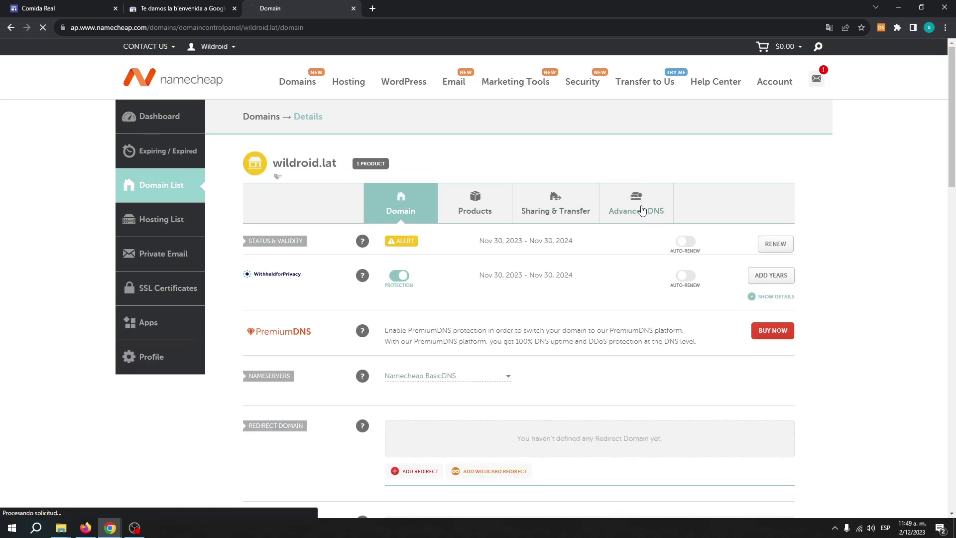
{"action": "left_click", "coordinate": [641, 210]}
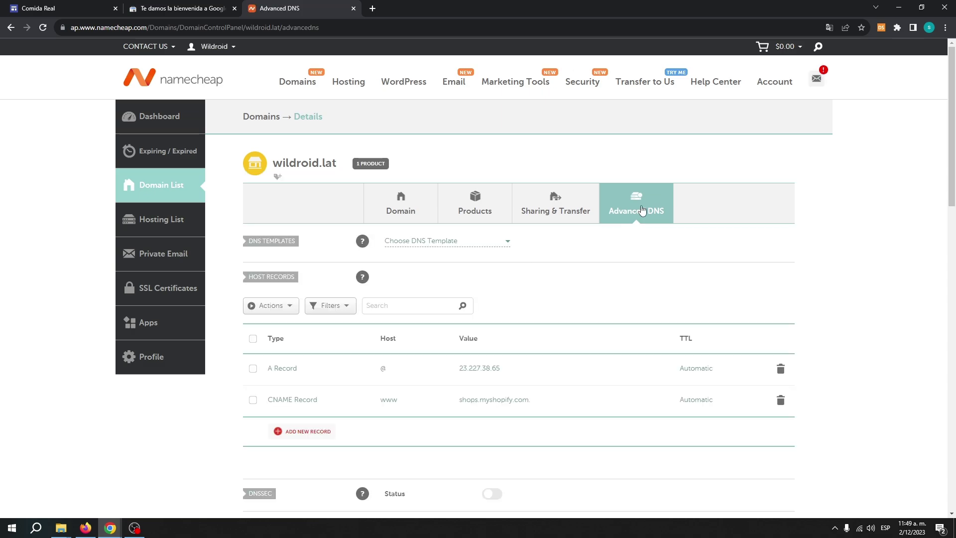
{"action": "scroll", "coordinate": [645, 199], "scroll_direction": "down", "scroll_amount": 2}
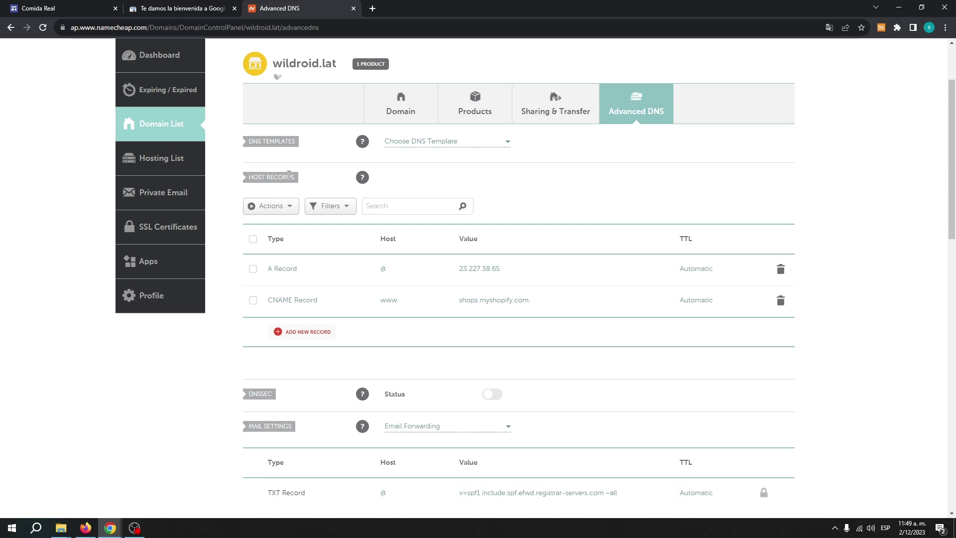
{"action": "left_click_drag", "start_coordinate": [300, 177], "coordinate": [245, 178]}
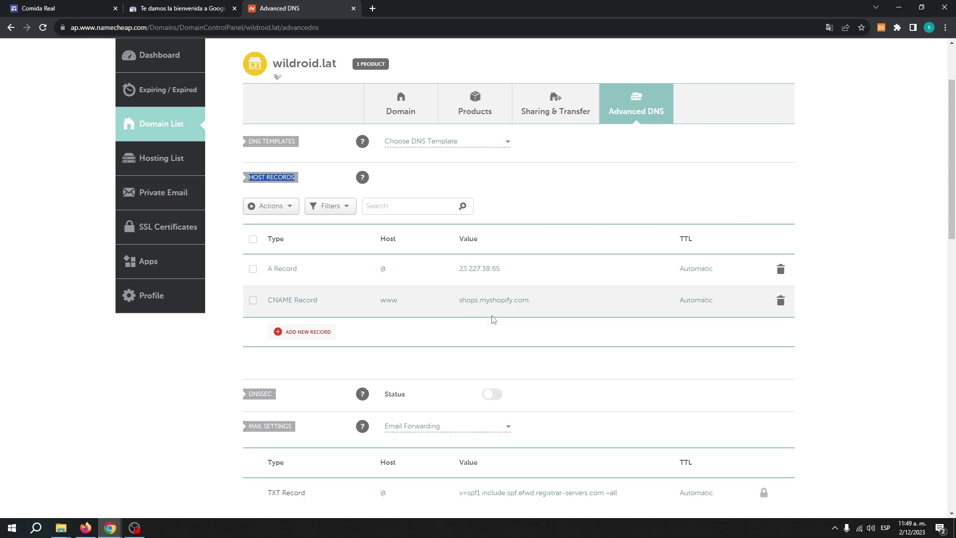
Delete the existing A Record and CNAME Record from the domain's host records
{"action": "left_click", "coordinate": [781, 271]}
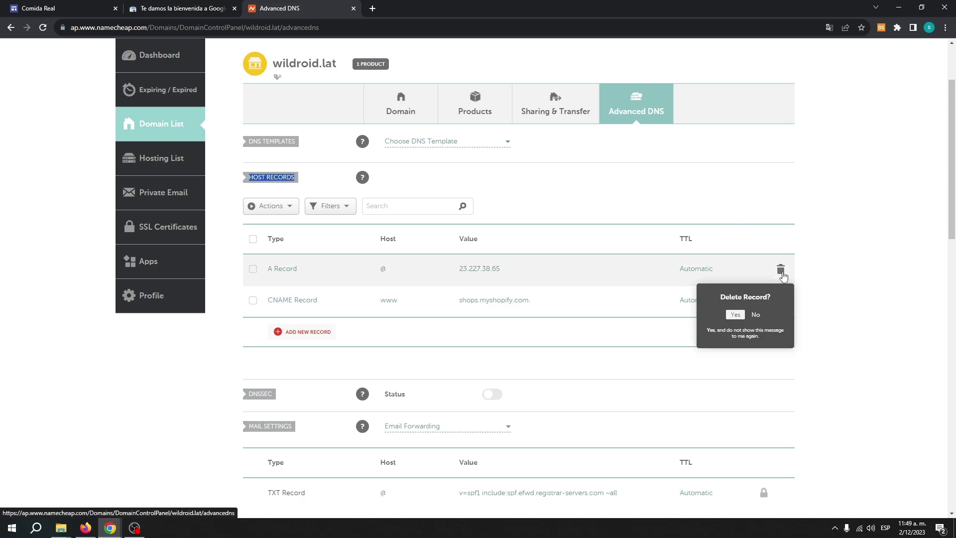
{"action": "left_click", "coordinate": [733, 319]}
{"action": "left_click", "coordinate": [780, 269]}
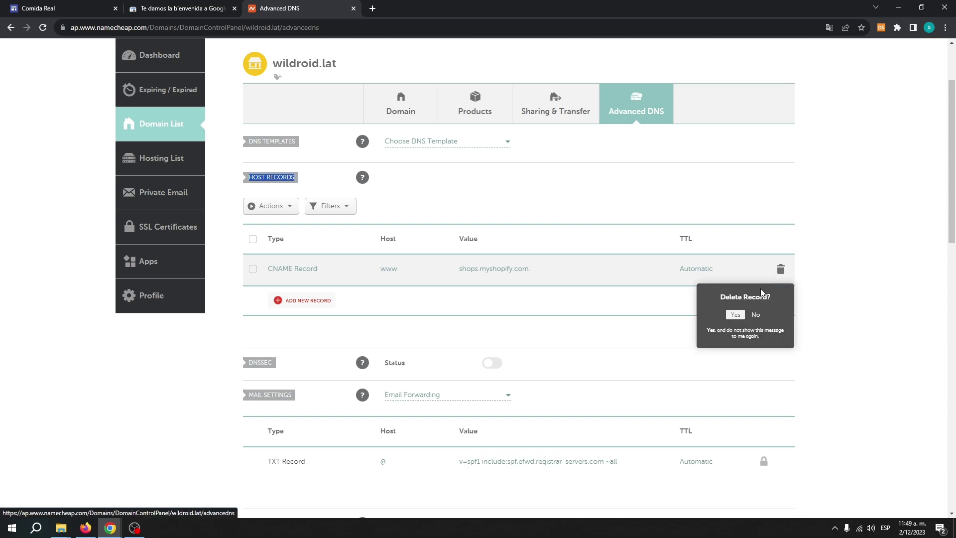
{"action": "left_click", "coordinate": [737, 319]}
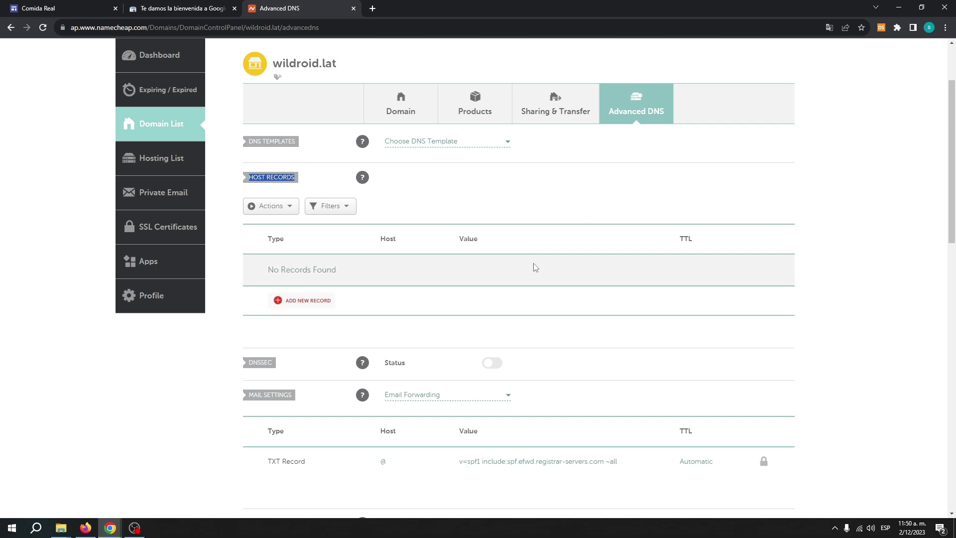
Start a new host record in Namecheap and copy the TXT verification value from Google Search Console
{"action": "left_click", "coordinate": [308, 301]}
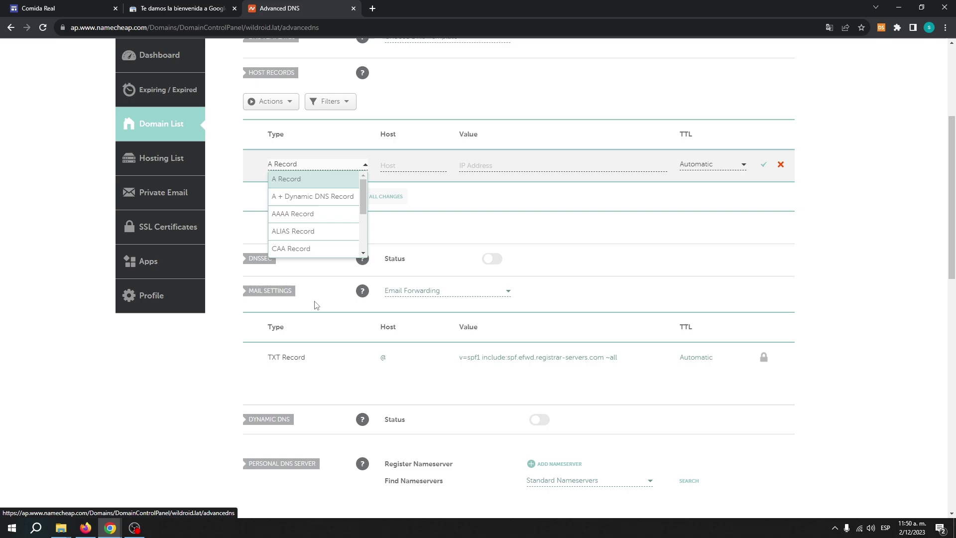
{"action": "left_click", "coordinate": [207, 5]}
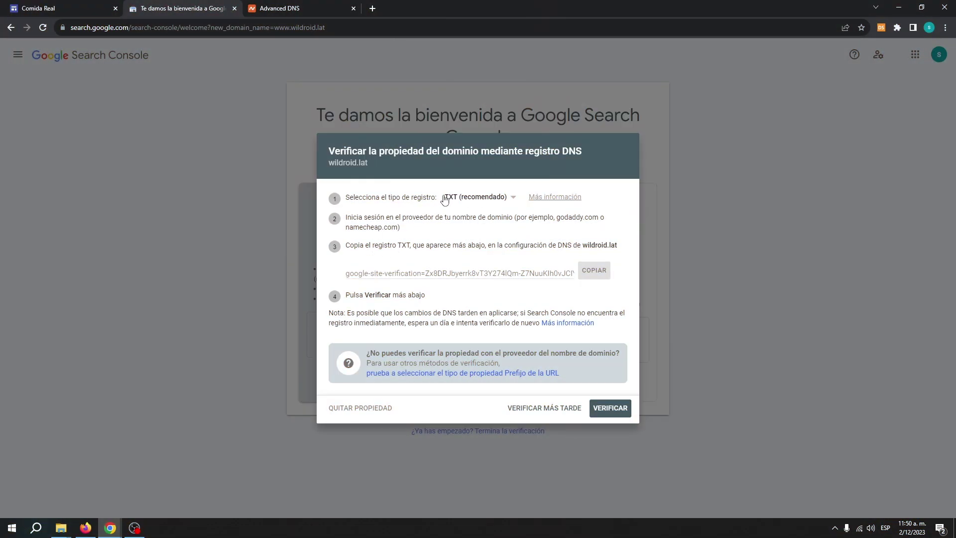
{"action": "left_click", "coordinate": [444, 199]}
{"action": "left_click", "coordinate": [491, 237]}
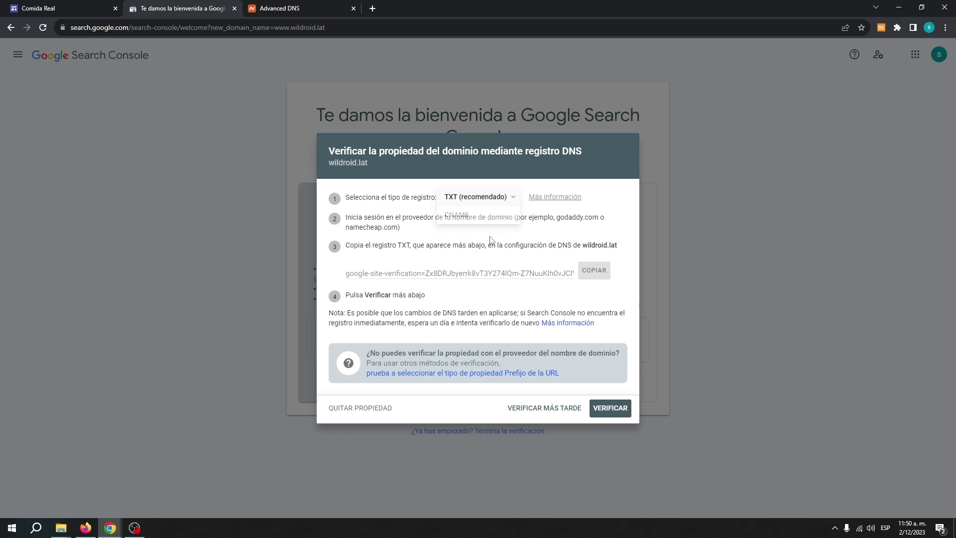
{"action": "left_click_drag", "start_coordinate": [344, 274], "coordinate": [619, 274]}
{"action": "left_click", "coordinate": [306, 277]}
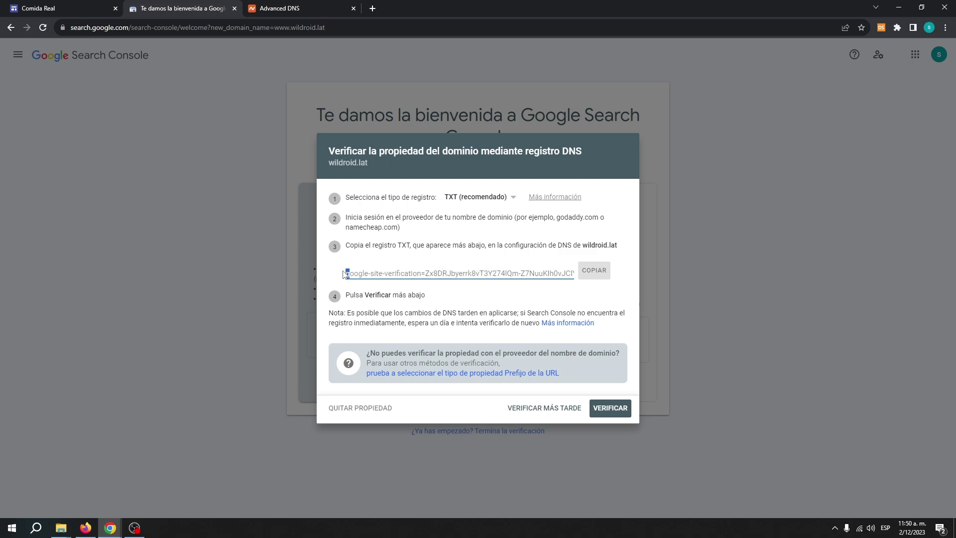
{"action": "left_click_drag", "start_coordinate": [346, 273], "coordinate": [490, 271]}
{"action": "left_click", "coordinate": [488, 295]}
{"action": "left_click", "coordinate": [597, 272]}
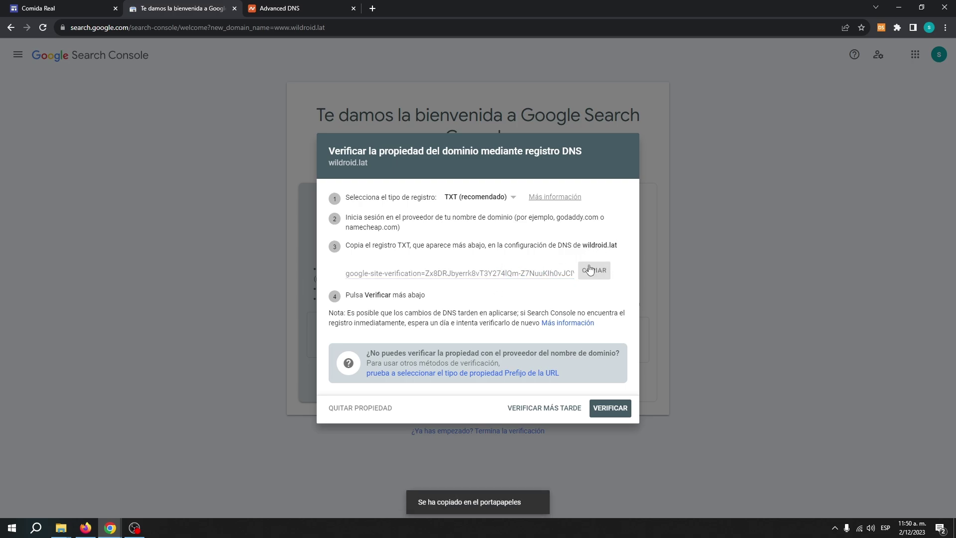
Save the new Namecheap host record as a TXT Record with host @ and the copied site verification token as its value
{"action": "left_click", "coordinate": [258, 7]}
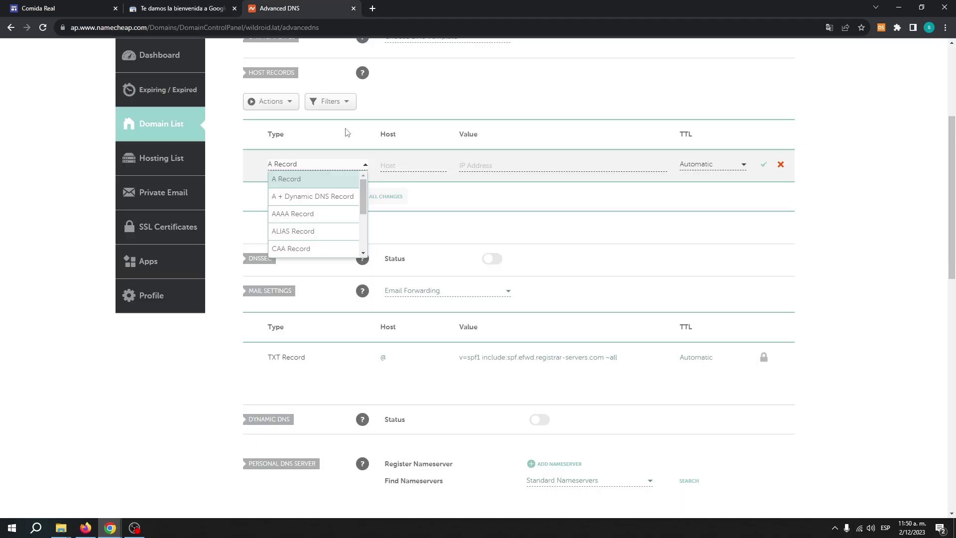
{"action": "scroll", "coordinate": [367, 204], "scroll_direction": "down", "scroll_amount": 1}
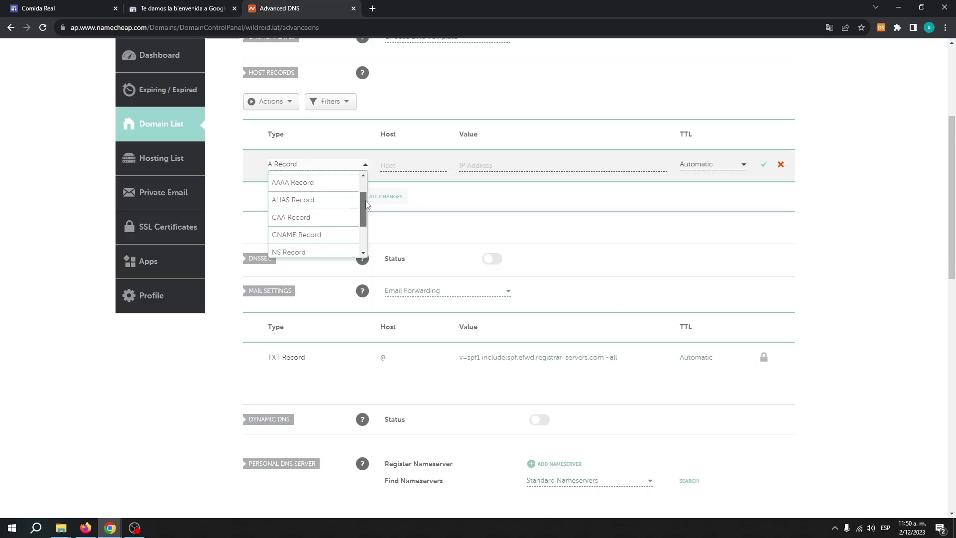
{"action": "scroll", "coordinate": [367, 204], "scroll_direction": "down", "scroll_amount": 2}
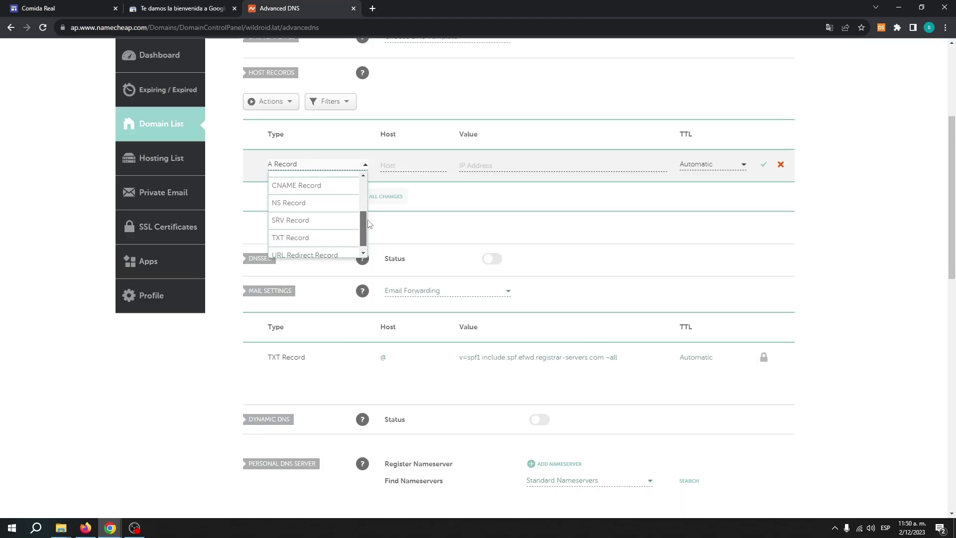
{"action": "left_click", "coordinate": [306, 234]}
{"action": "left_click", "coordinate": [398, 164]}
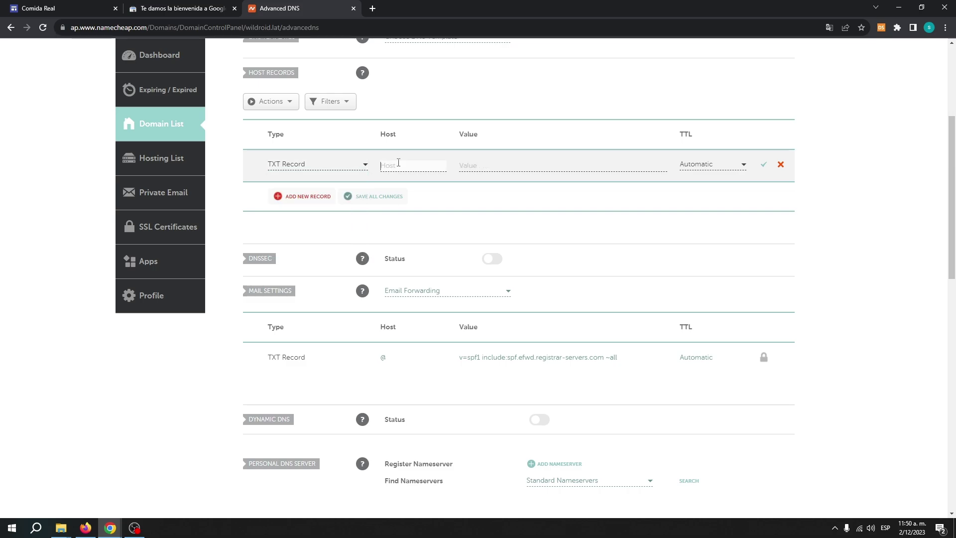
{"action": "type", "text": "@"}
{"action": "left_click", "coordinate": [479, 163]}
{"action": "type", "text": "google-site-verification=Zx8DRJbyerrk8vT3Y274lQm-Z7NuuKlh0vJClYNBgcM"}
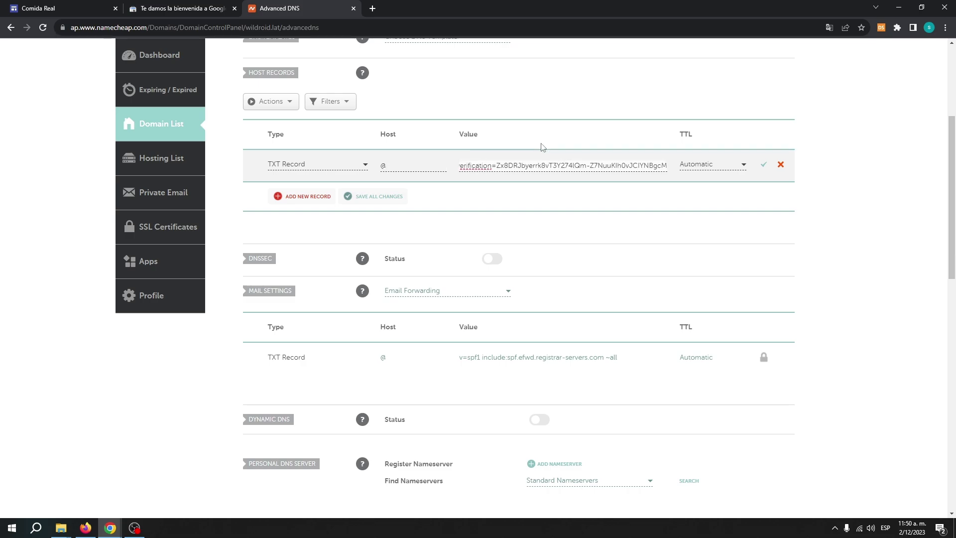
{"action": "left_click", "coordinate": [388, 197]}
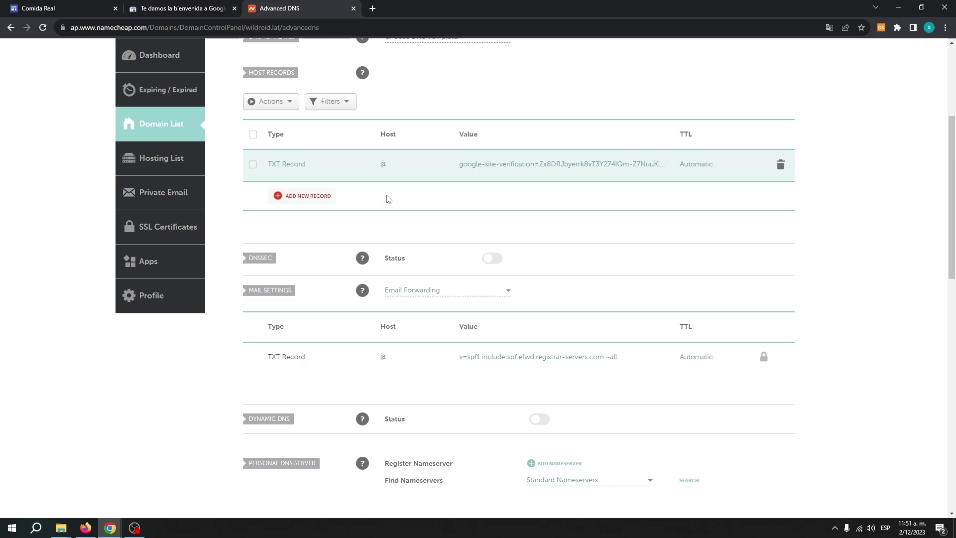
Verify ownership of wildroid.lat in Google Search Console, dismissing the first attempt's result, repeating the check and finishing the verification
{"action": "left_click", "coordinate": [175, 6]}
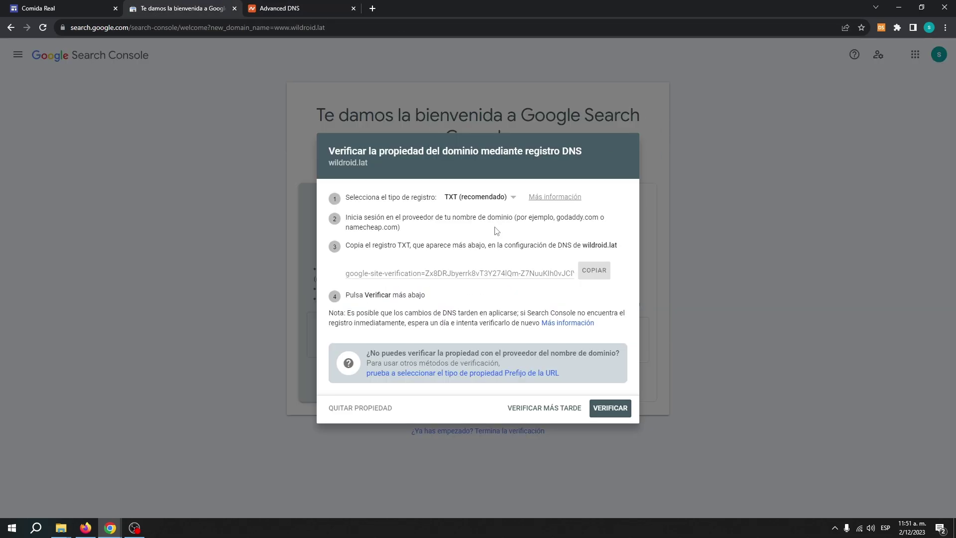
{"action": "left_click", "coordinate": [611, 409]}
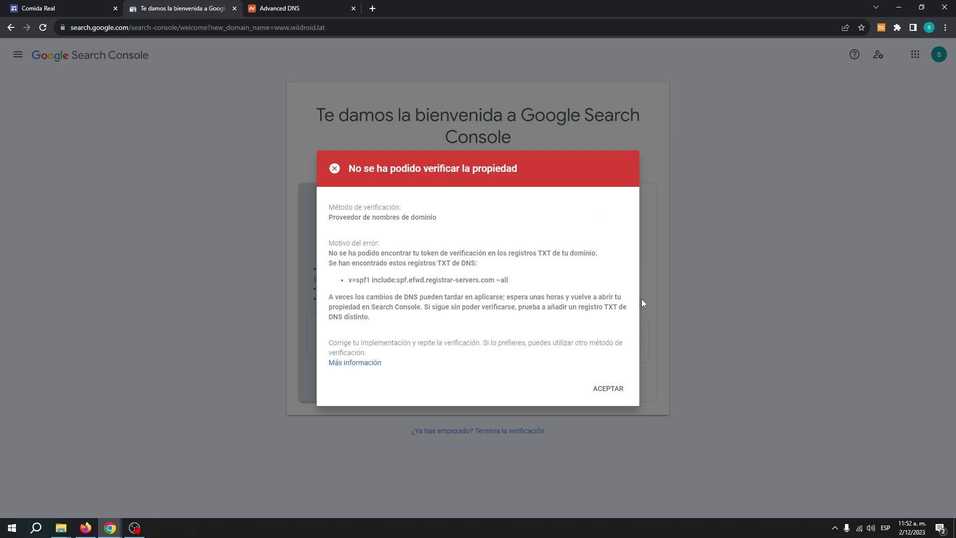
{"action": "left_click", "coordinate": [615, 388]}
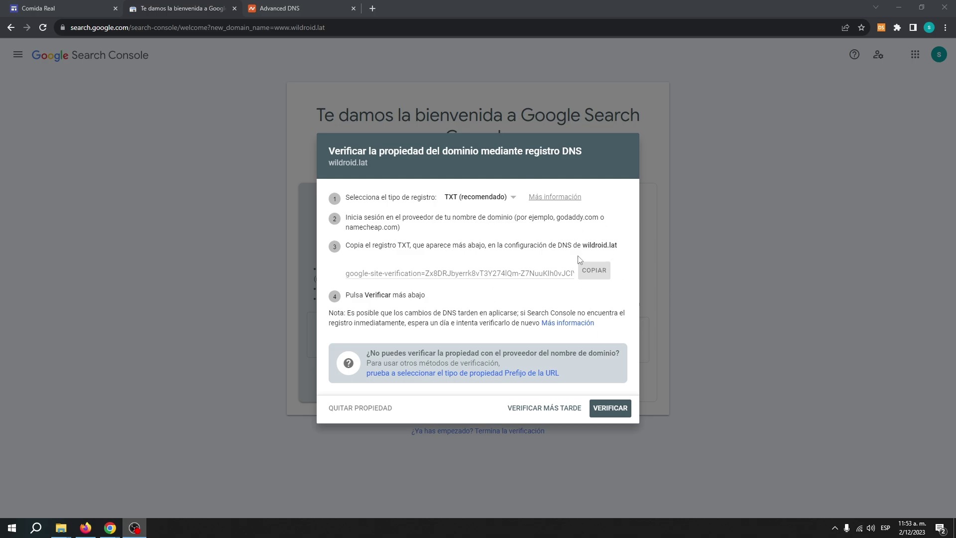
{"action": "left_click", "coordinate": [618, 410]}
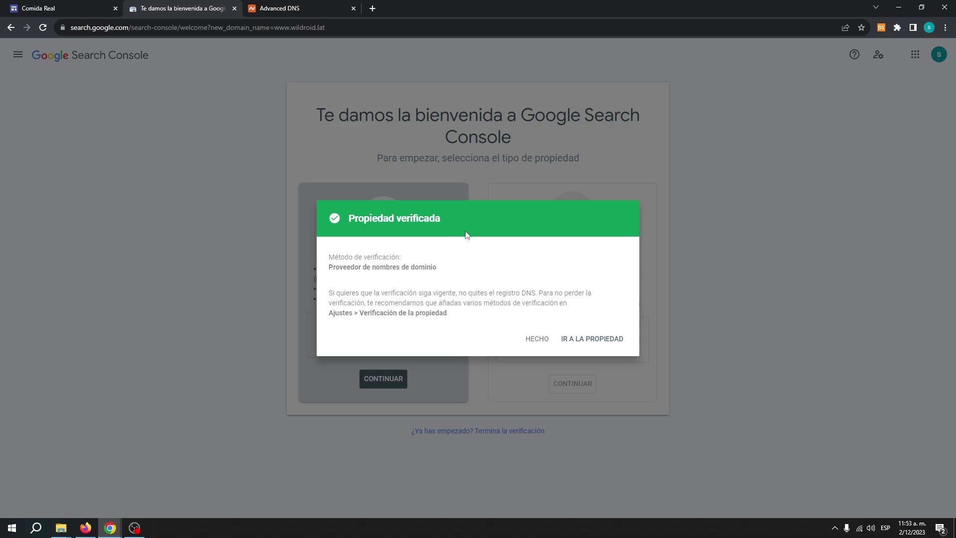
{"action": "left_click", "coordinate": [535, 339]}
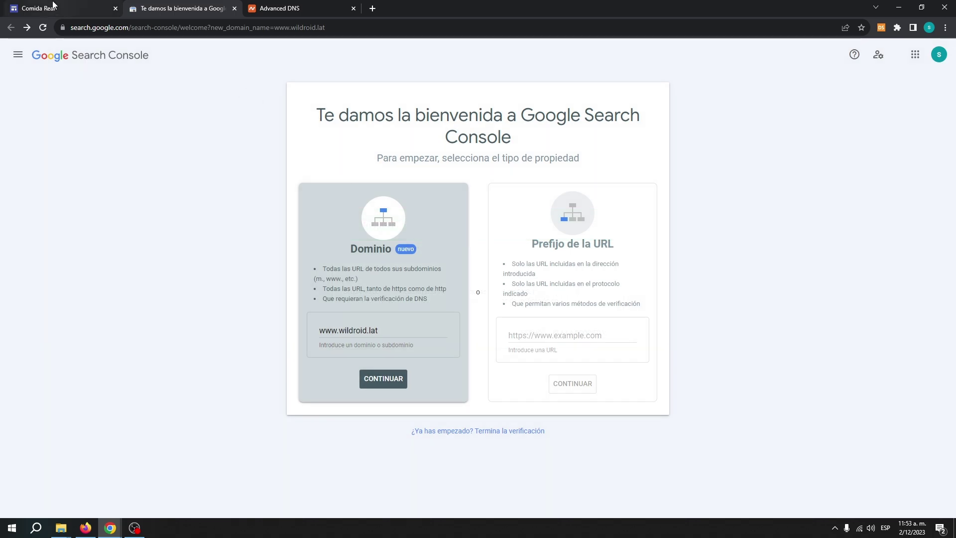
Return to the Google Sites project, re-enter wildroid.lat to recheck the www custom domain, and continue to the registrar instructions
{"action": "left_click", "coordinate": [54, 5]}
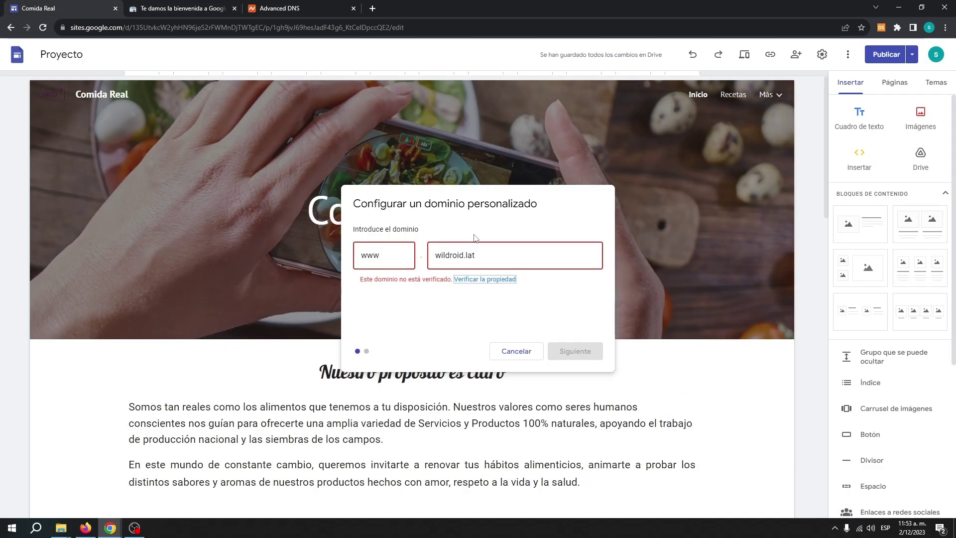
{"action": "left_click", "coordinate": [491, 242]}
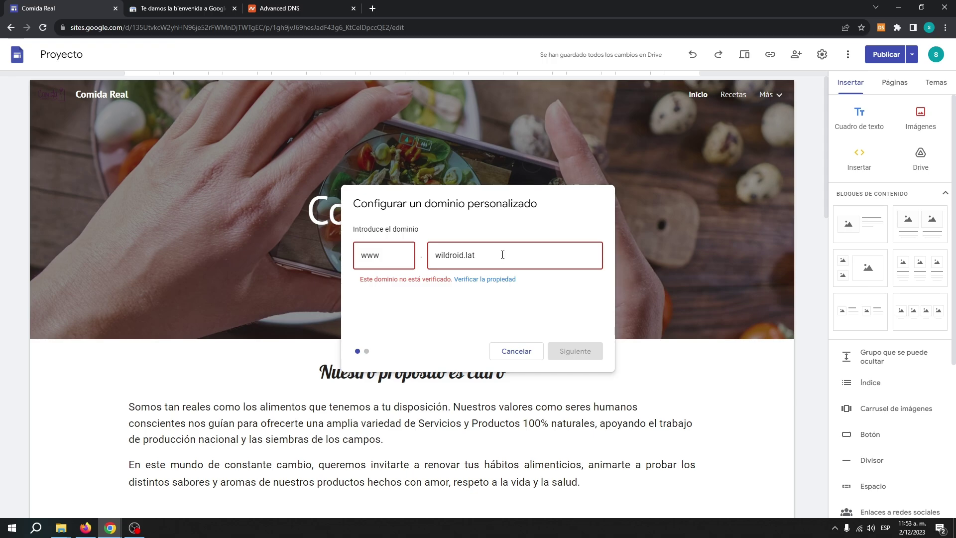
{"action": "key", "text": "BackSpace"}
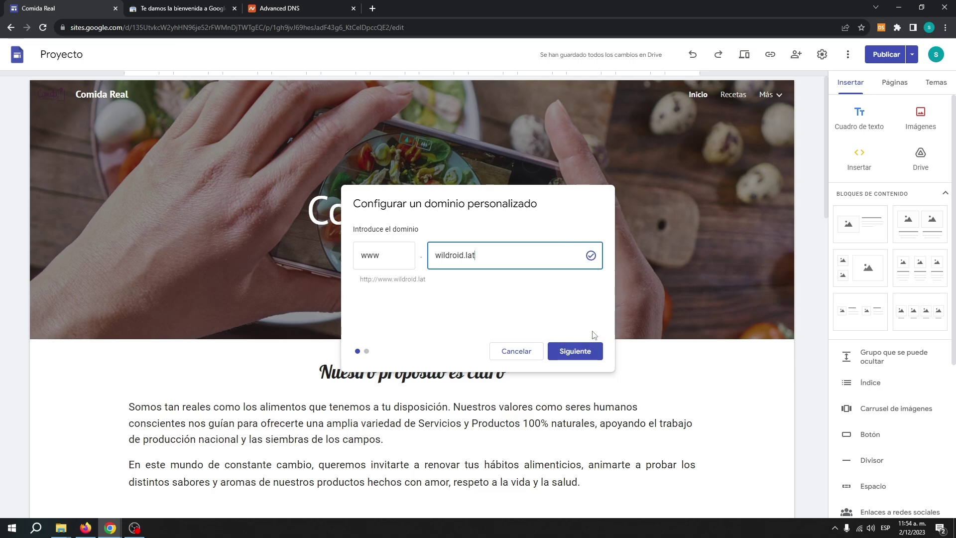
{"action": "left_click", "coordinate": [579, 351]}
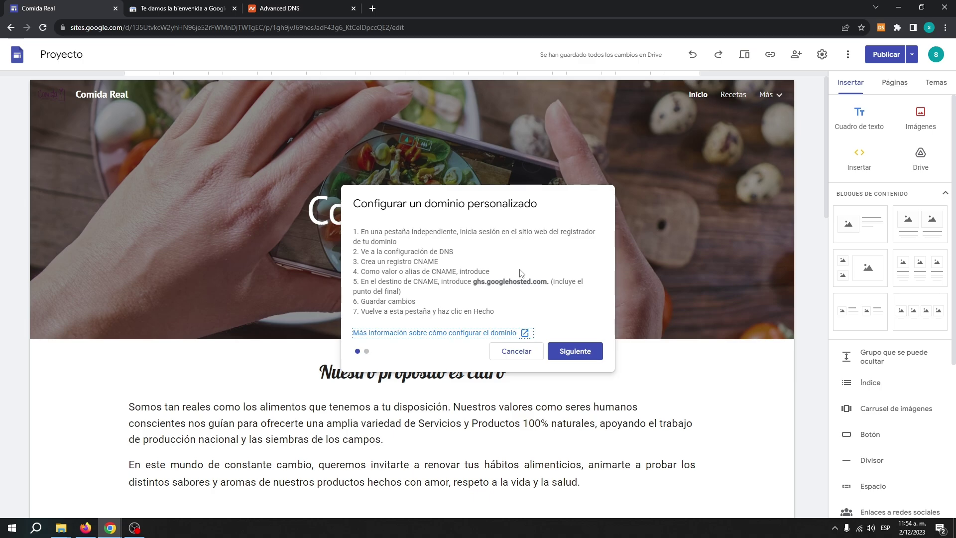
Copy the CNAME target ghs.googlehosted.com. from the external registrar instructions, including its final dot
{"action": "left_click", "coordinate": [428, 269]}
{"action": "left_click_drag", "start_coordinate": [438, 263], "coordinate": [414, 262]}
{"action": "left_click_drag", "start_coordinate": [473, 283], "coordinate": [547, 283]}
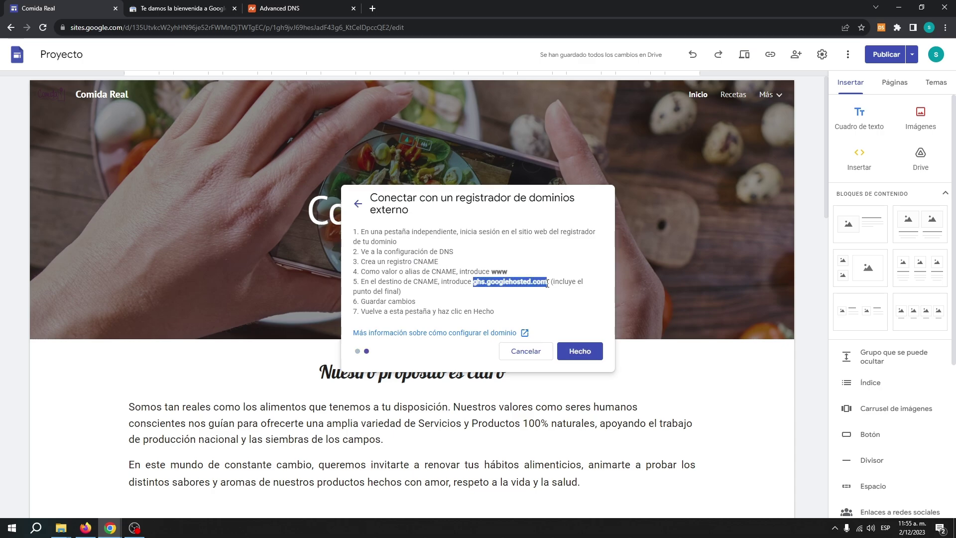
{"action": "right_click", "coordinate": [549, 283]}
{"action": "left_click", "coordinate": [560, 290]}
{"action": "left_click_drag", "start_coordinate": [491, 271], "coordinate": [511, 271]}
Switch to Namecheap's Advanced DNS page and start a new host record of type CNAME Record
{"action": "left_click", "coordinate": [287, 7]}
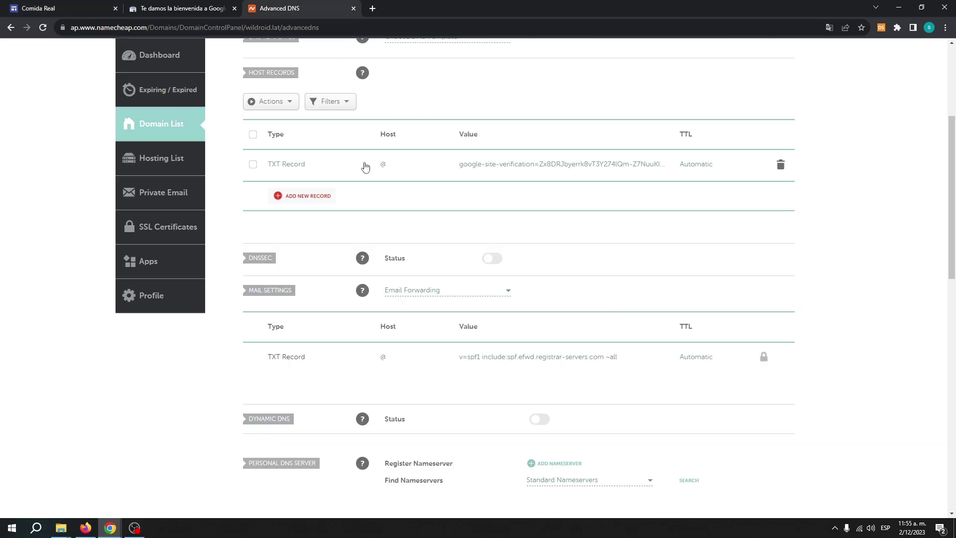
{"action": "scroll", "coordinate": [363, 164], "scroll_direction": "up", "scroll_amount": 1}
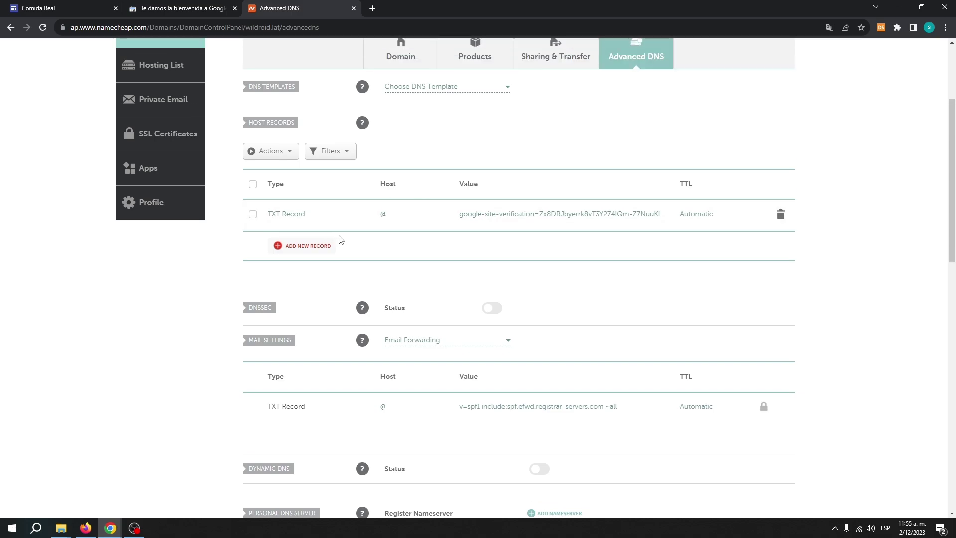
{"action": "left_click", "coordinate": [308, 246]}
{"action": "scroll", "coordinate": [339, 241], "scroll_direction": "down", "scroll_amount": 3}
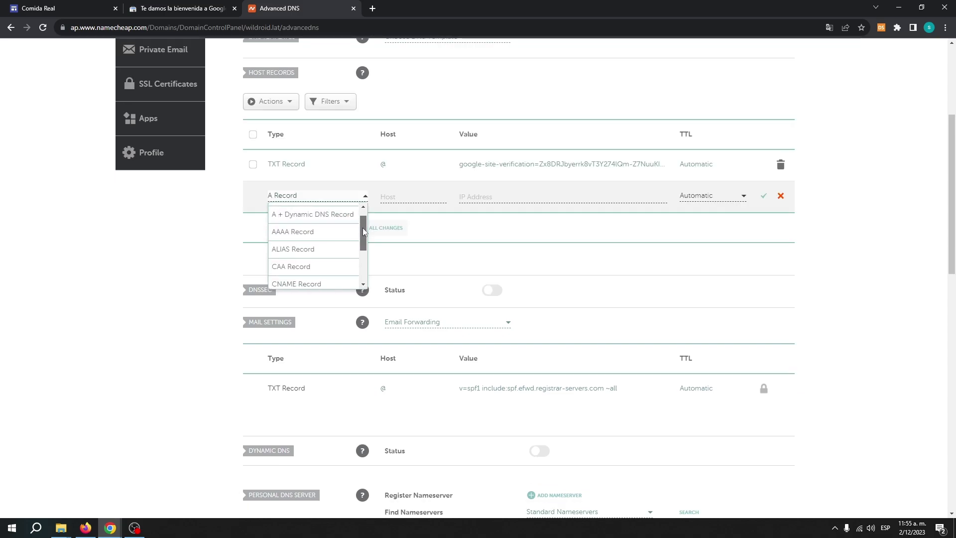
{"action": "left_click", "coordinate": [308, 252]}
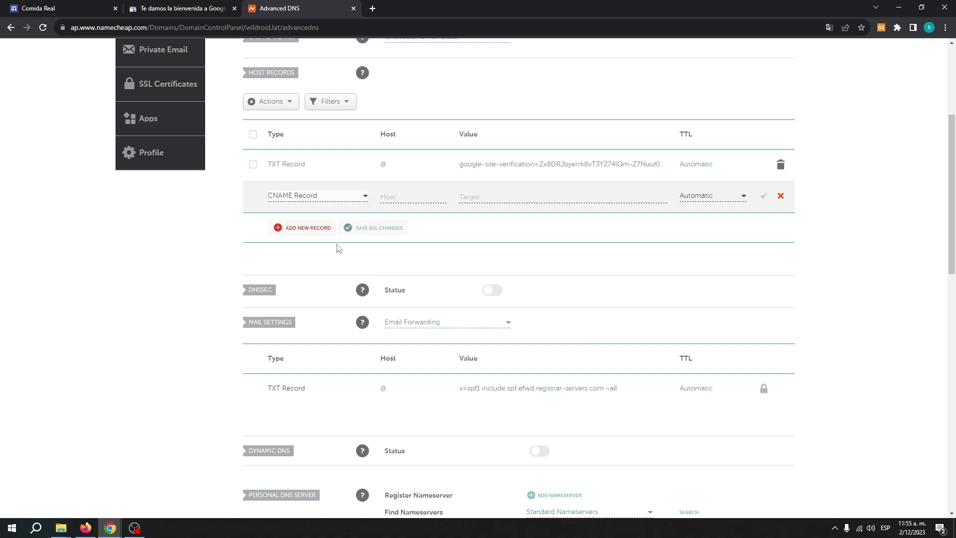
Give the CNAME Record host www and target ghs.googlehosted.com., check them against the Google Sites instructions, and save the record
{"action": "left_click", "coordinate": [399, 198]}
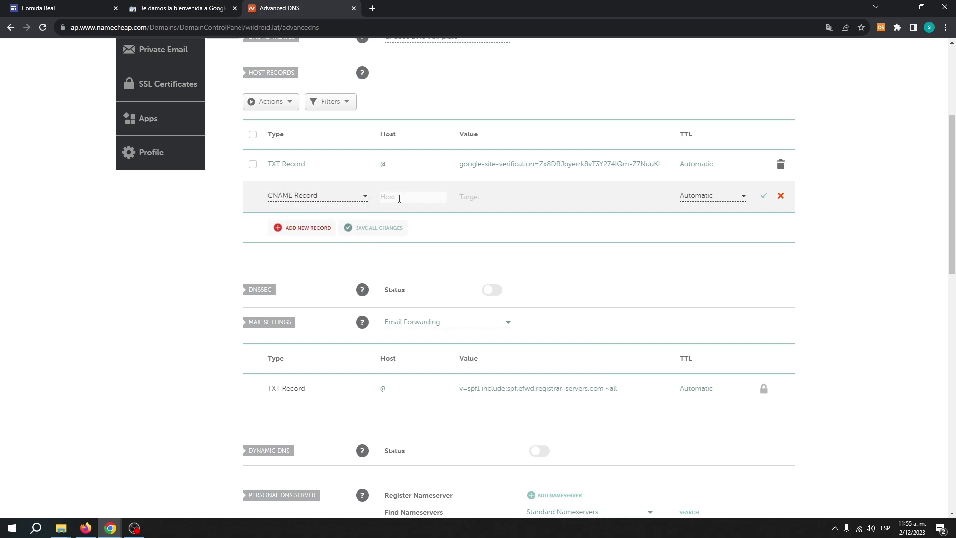
{"action": "type", "text": "www"}
{"action": "left_click", "coordinate": [498, 198]}
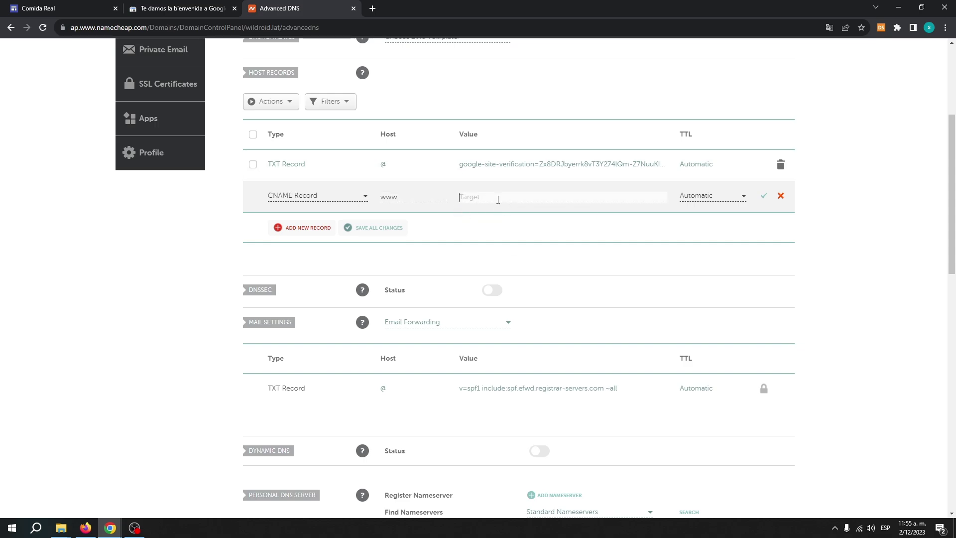
{"action": "key", "text": "ctrl+v"}
{"action": "left_click", "coordinate": [76, 11]}
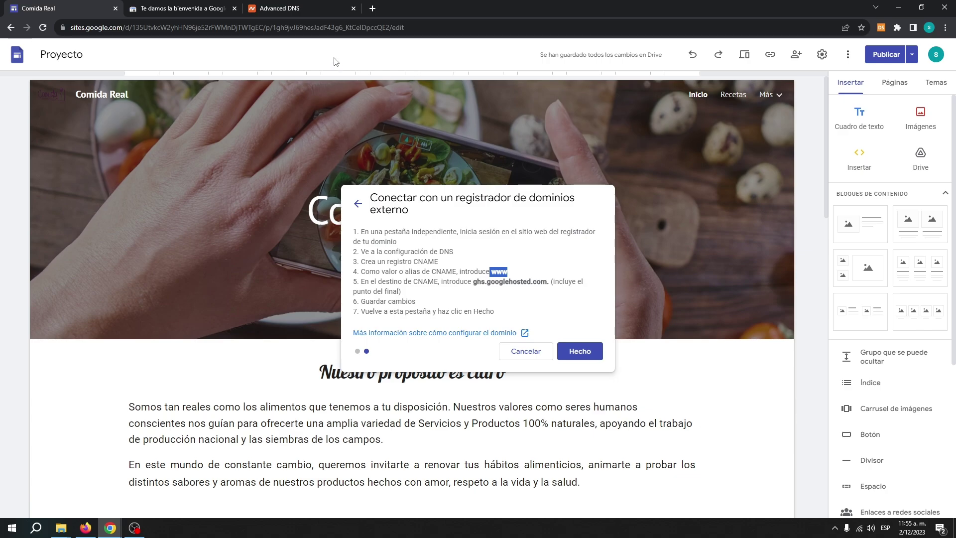
{"action": "left_click", "coordinate": [299, 7]}
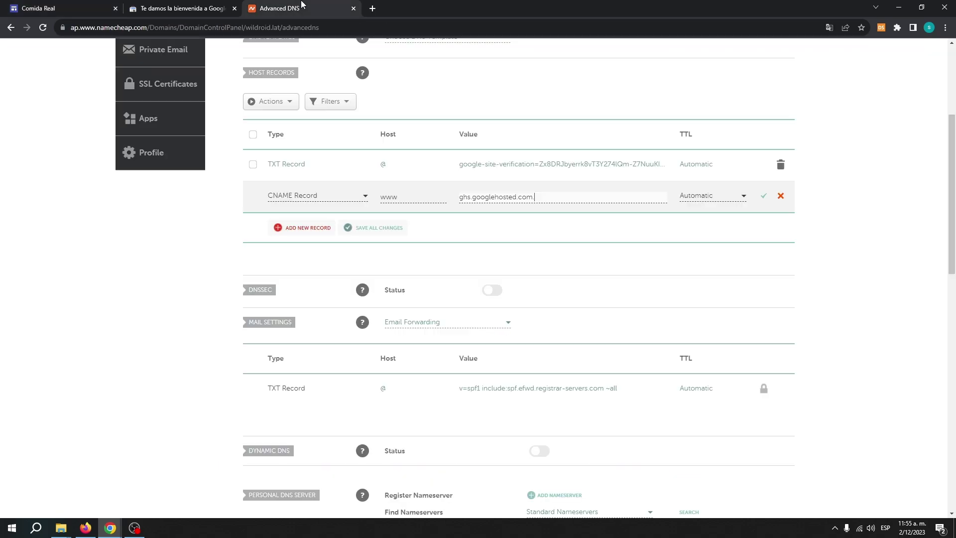
{"action": "left_click", "coordinate": [380, 230]}
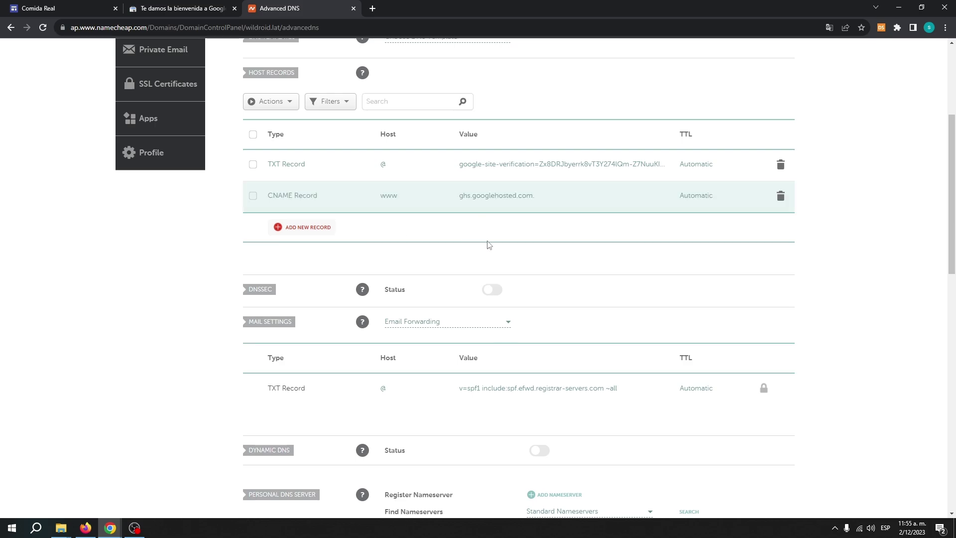
Go back to Google Sites and finish the connection to the external domain registrar
{"action": "scroll", "coordinate": [488, 245], "scroll_direction": "up", "scroll_amount": 2}
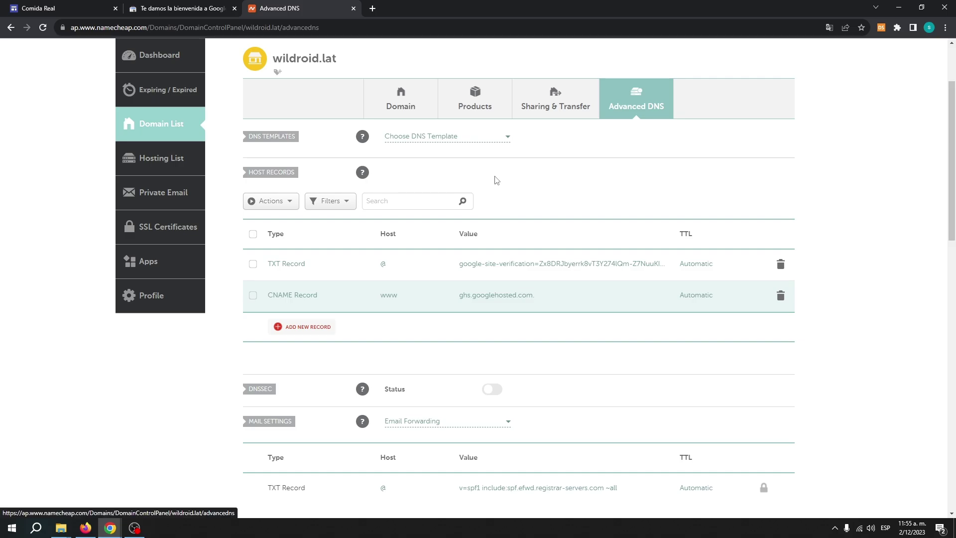
{"action": "left_click", "coordinate": [45, 8]}
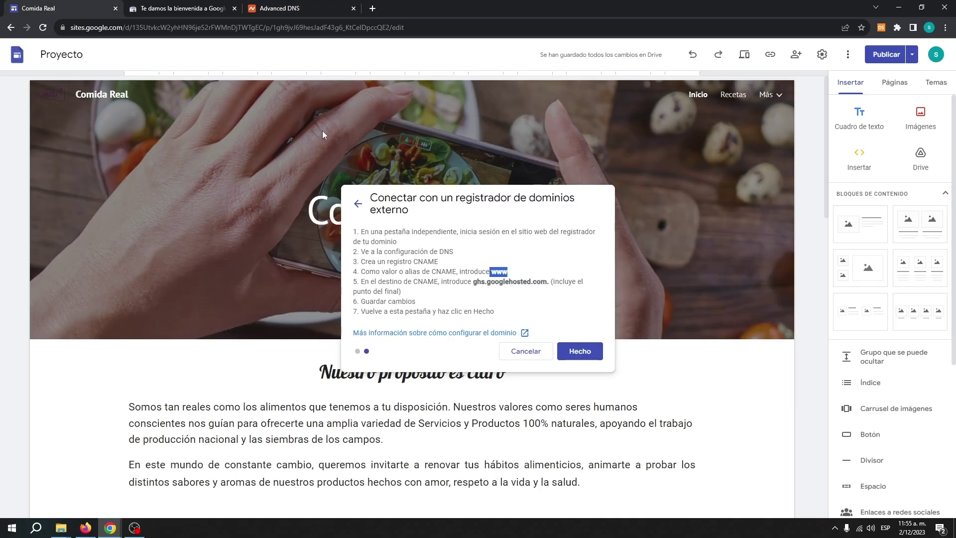
{"action": "left_click", "coordinate": [590, 350]}
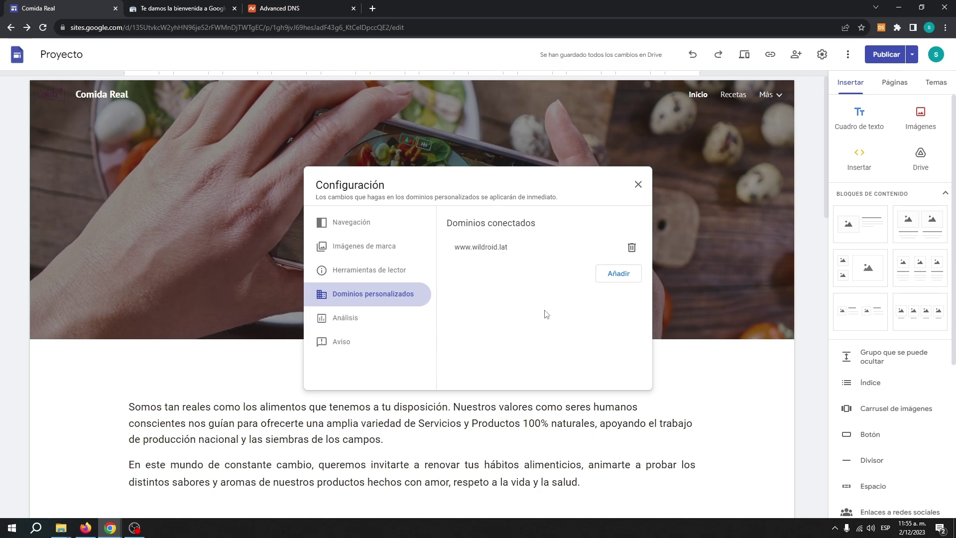
{"action": "left_click_drag", "start_coordinate": [513, 247], "coordinate": [456, 248]}
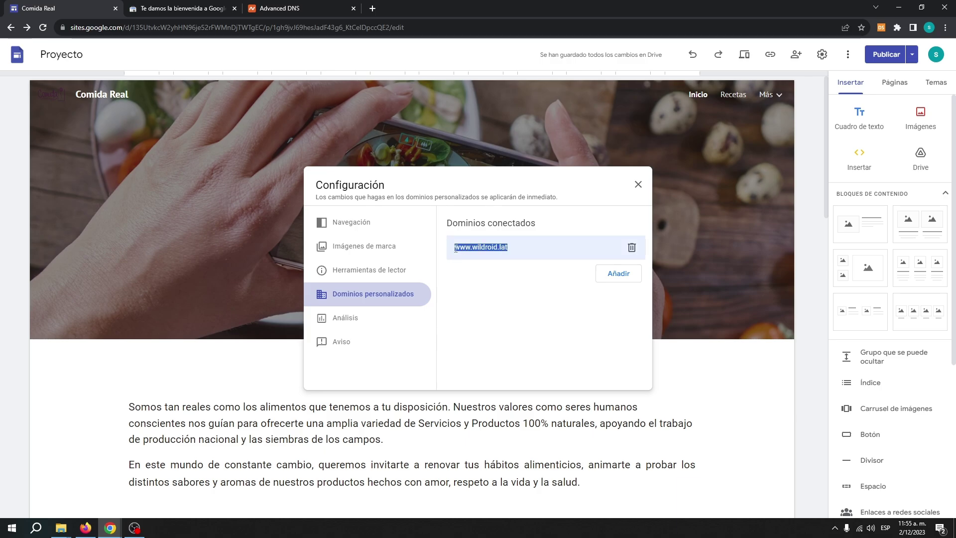
{"action": "left_click", "coordinate": [375, 8]}
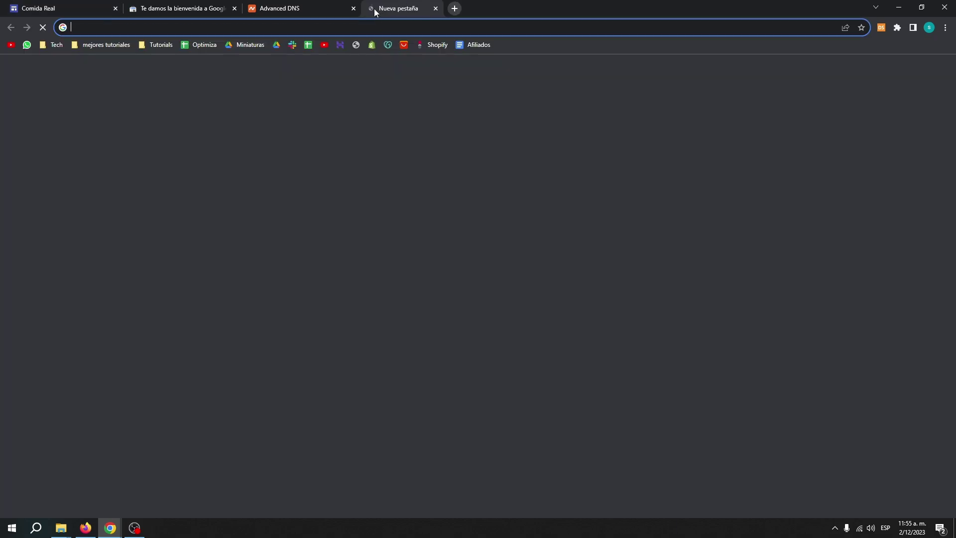
{"action": "key", "text": "ctrl+v"}
{"action": "key", "text": "Return"}
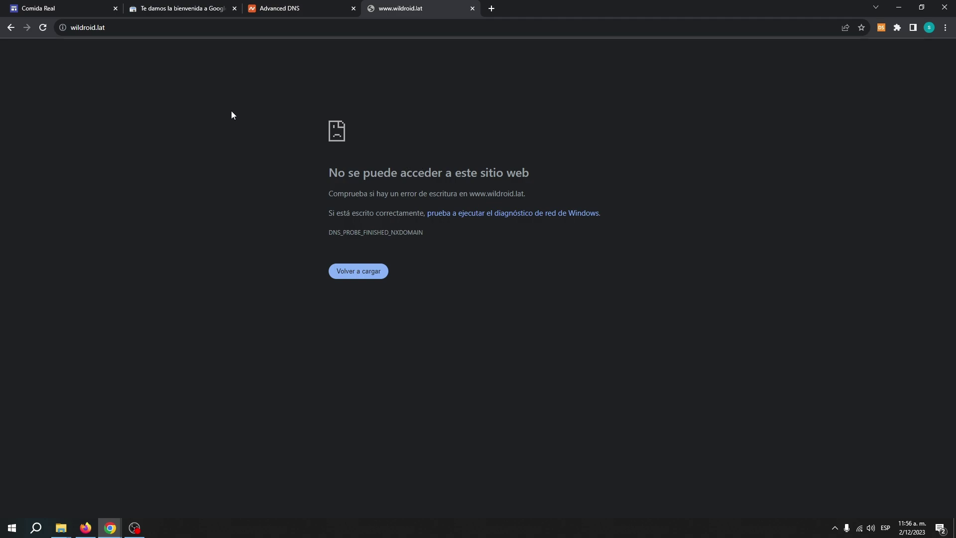
{"action": "left_click", "coordinate": [67, 6]}
{"action": "left_click", "coordinate": [472, 296]}
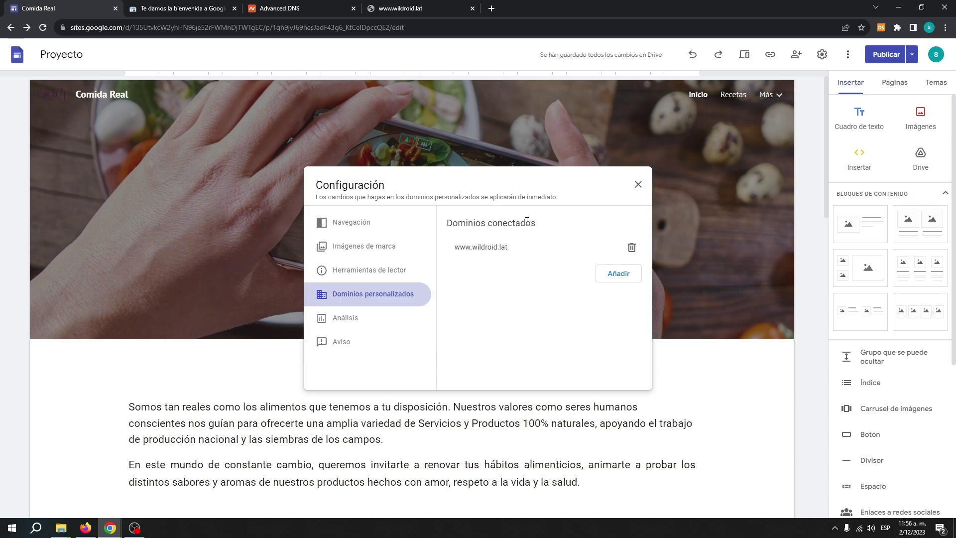
{"action": "left_click", "coordinate": [437, 6]}
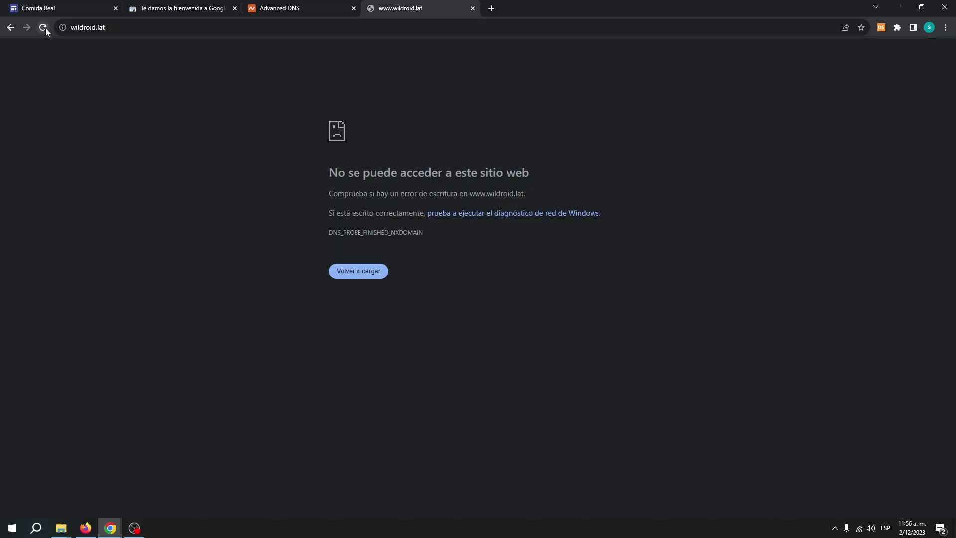
{"action": "left_click", "coordinate": [60, 6]}
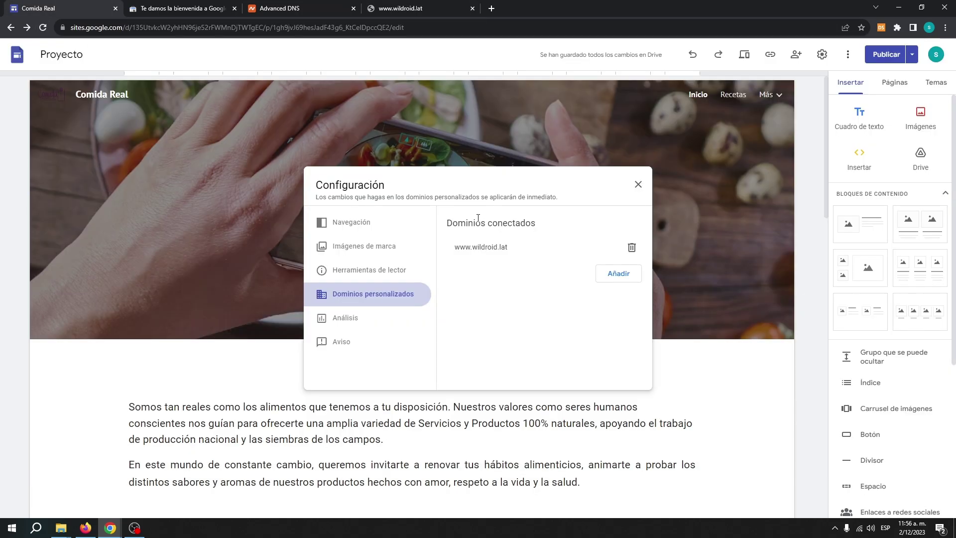